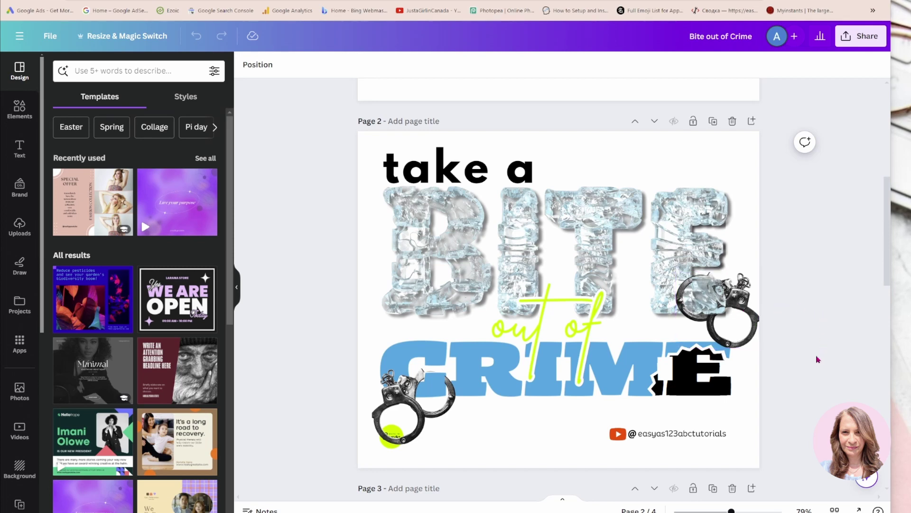
- Add a blank page 3 and search Elements for 'ice letters'
{"action": "left_click", "coordinate": [752, 122]}
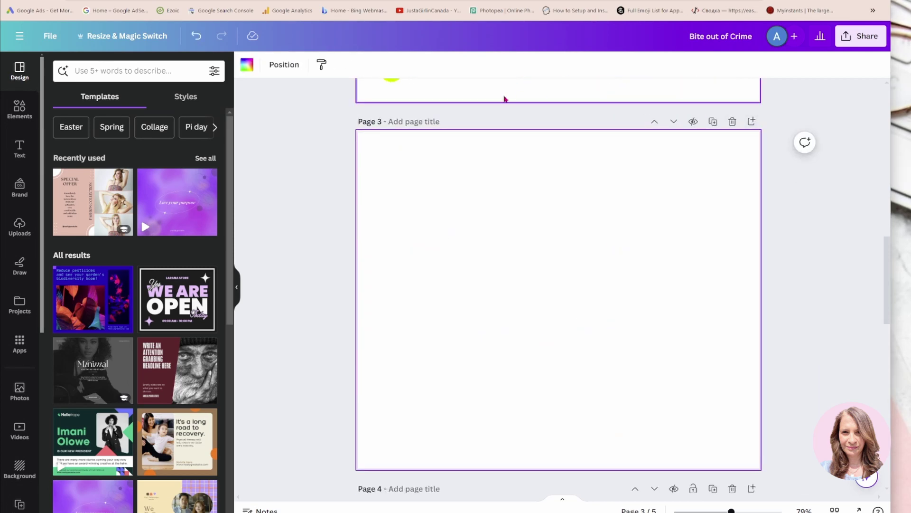
{"action": "left_click", "coordinate": [18, 109]}
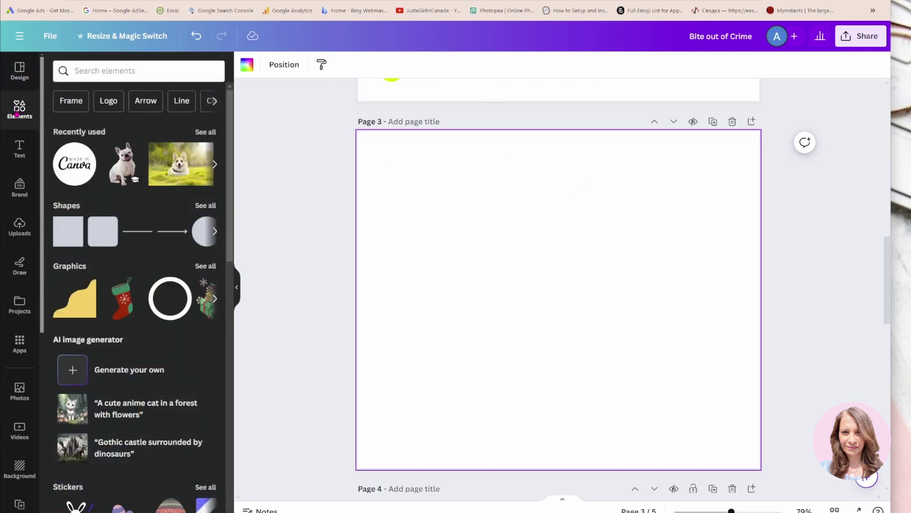
{"action": "left_click", "coordinate": [142, 70]}
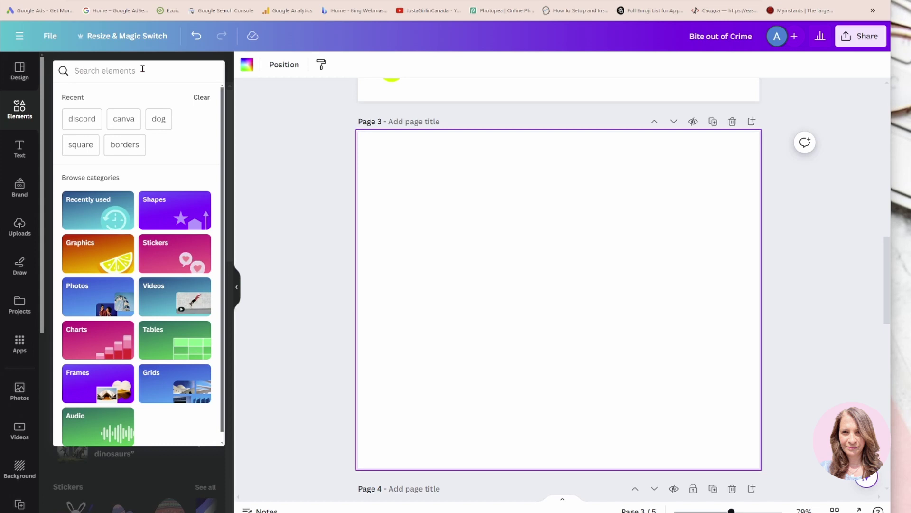
{"action": "type", "text": "ice letters"}
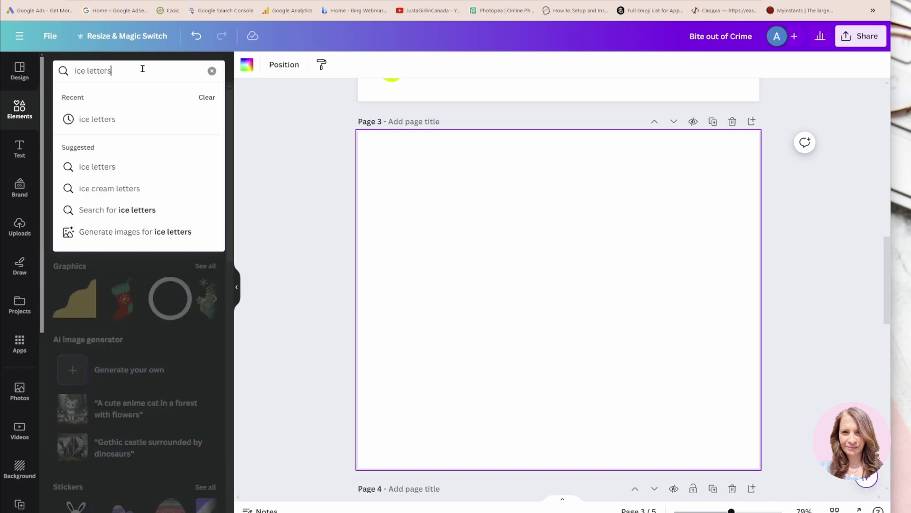
{"action": "key", "text": "Return"}
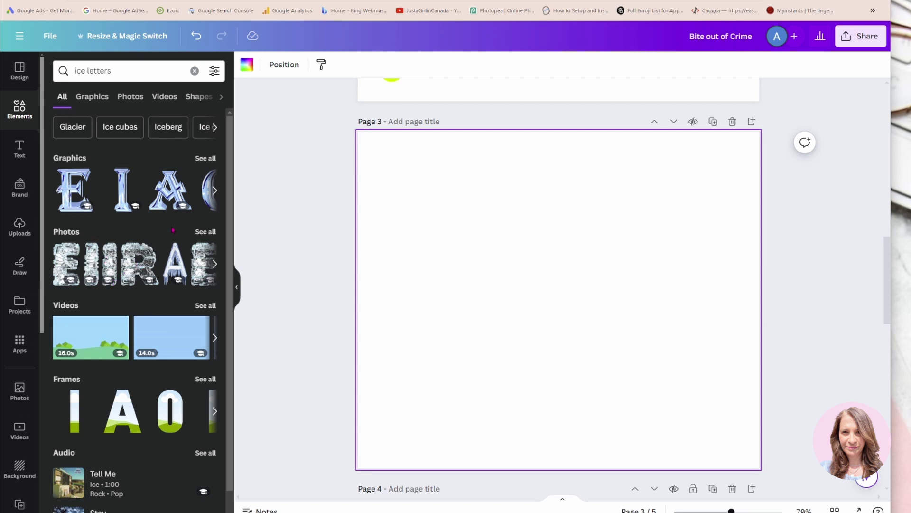
- Add the ice-letter E photo to page 3 and open its full ice-letter collection
{"action": "left_click", "coordinate": [200, 233]}
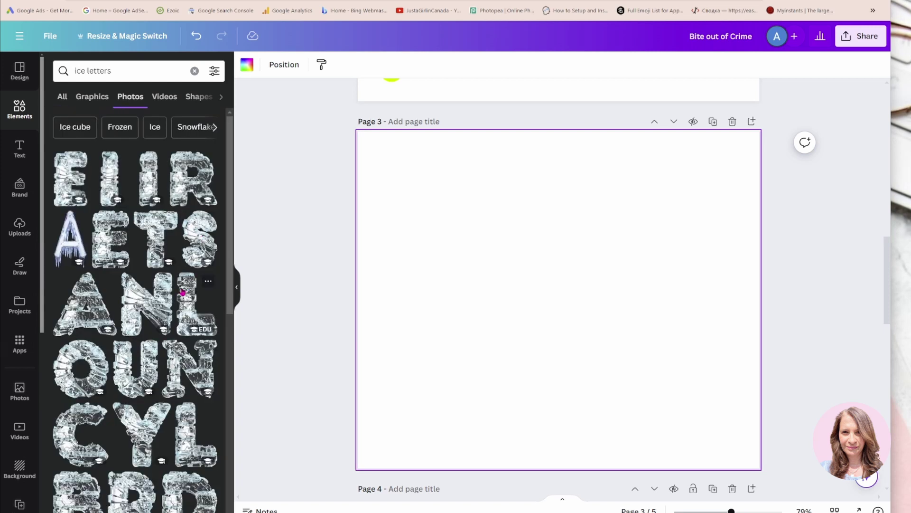
{"action": "left_click", "coordinate": [62, 174]}
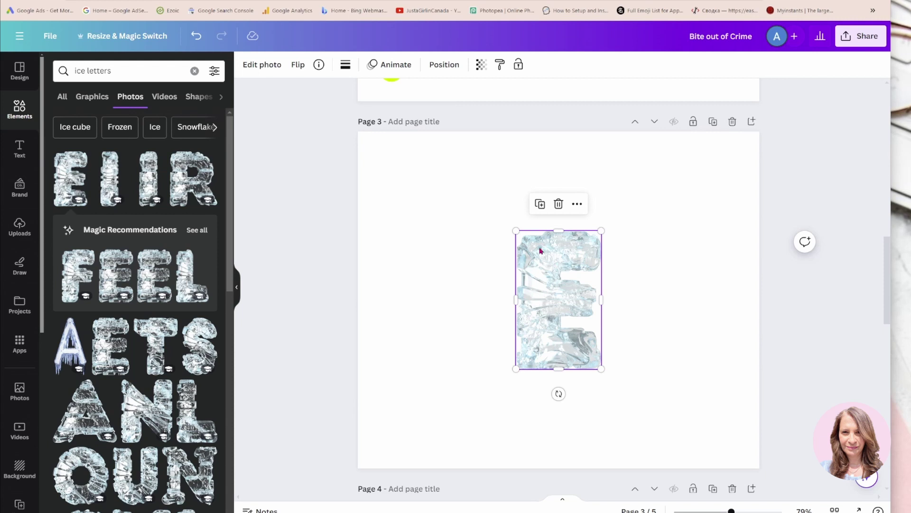
{"action": "left_click", "coordinate": [319, 65]}
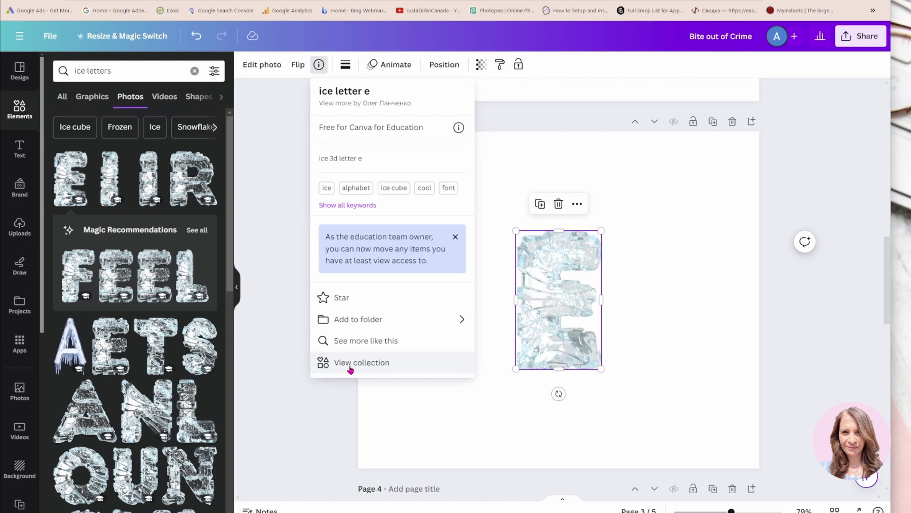
{"action": "left_click", "coordinate": [350, 362]}
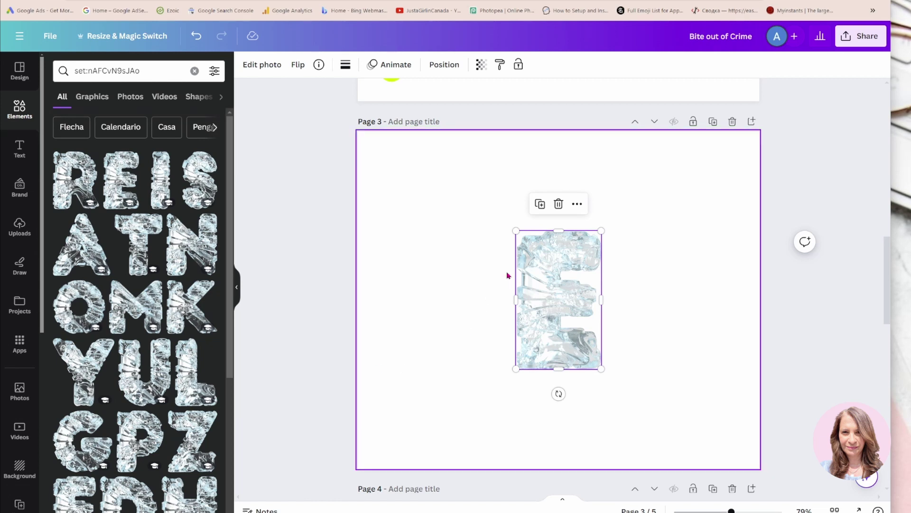
- Shrink the ice E, shift it right, and add a shrunken ice B on the left
{"action": "left_click_drag", "start_coordinate": [515, 231], "coordinate": [535, 261]}
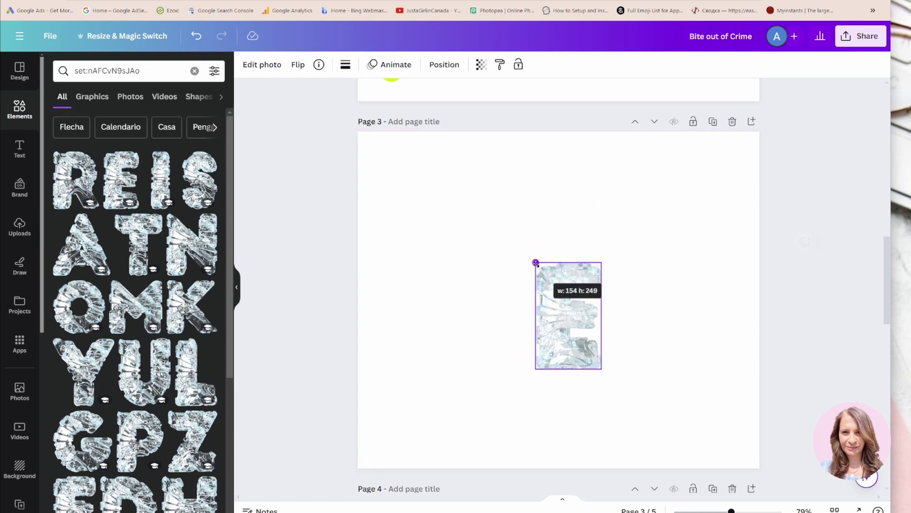
{"action": "left_click_drag", "start_coordinate": [553, 332], "coordinate": [671, 331]}
{"action": "scroll", "coordinate": [148, 317], "scroll_direction": "down", "scroll_amount": 5}
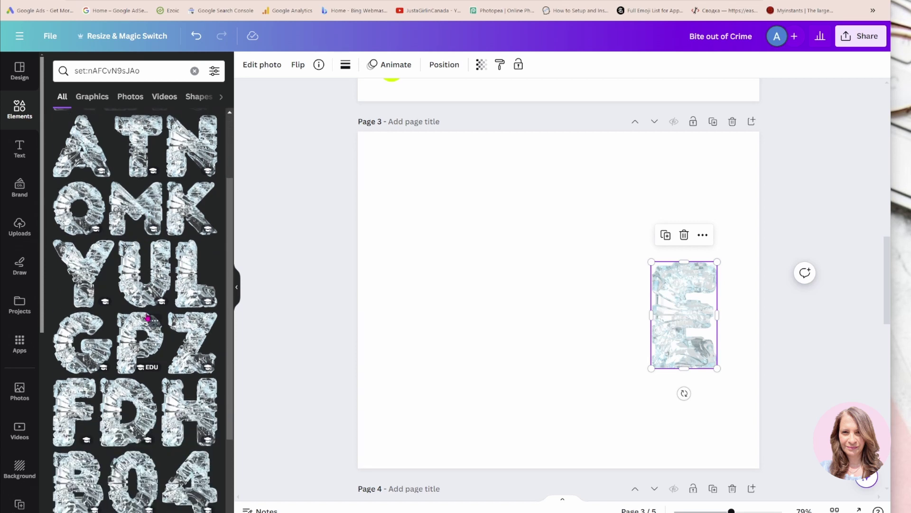
{"action": "left_click", "coordinate": [80, 380]}
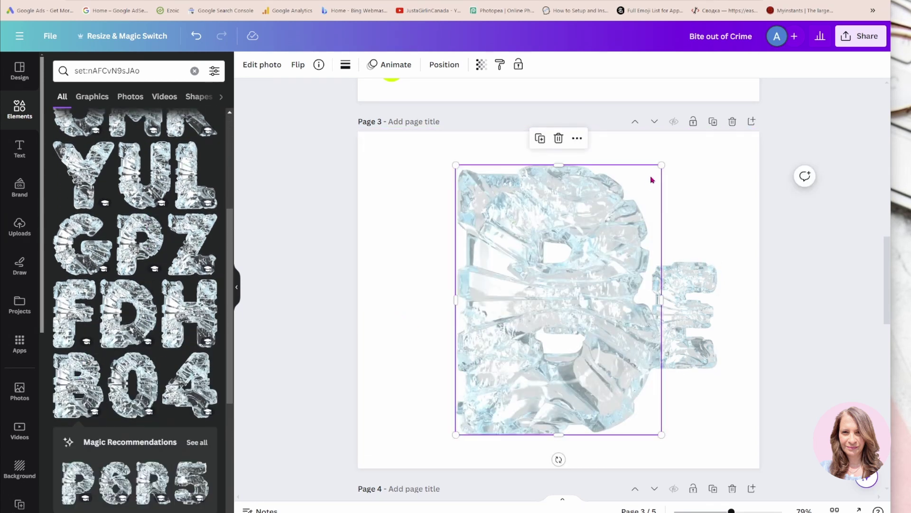
{"action": "left_click_drag", "start_coordinate": [660, 164], "coordinate": [534, 344]}
{"action": "left_click_drag", "start_coordinate": [510, 418], "coordinate": [438, 350]}
- Add the ice letters I and T after the B at matching size
{"action": "scroll", "coordinate": [88, 356], "scroll_direction": "up", "scroll_amount": 5}
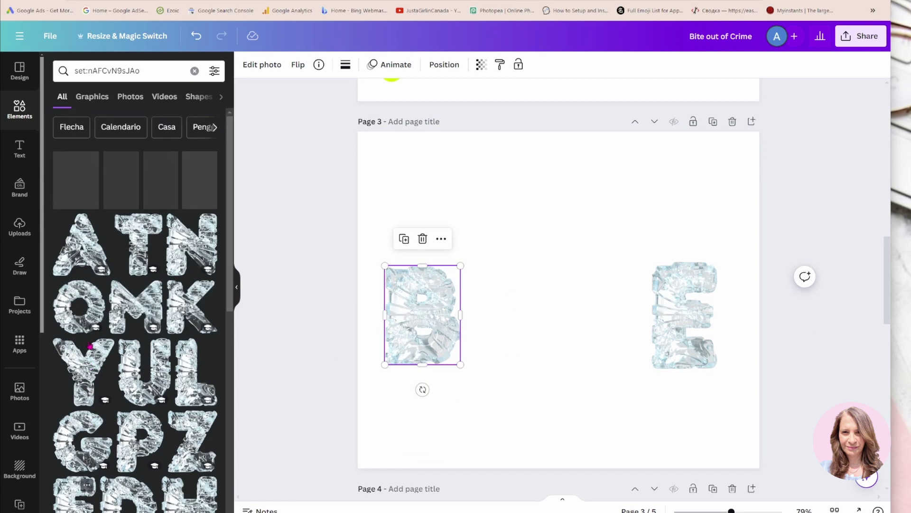
{"action": "left_click", "coordinate": [161, 180]}
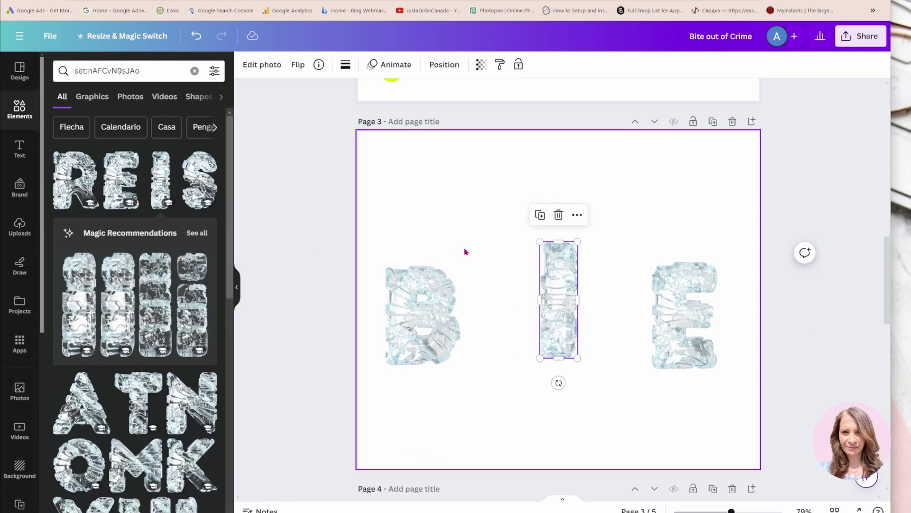
{"action": "left_click_drag", "start_coordinate": [570, 293], "coordinate": [506, 301]}
{"action": "left_click_drag", "start_coordinate": [514, 249], "coordinate": [556, 273]}
{"action": "left_click", "coordinate": [137, 382]}
{"action": "left_click_drag", "start_coordinate": [613, 249], "coordinate": [603, 266]}
- Move the E next to the T and resize it to line up with the others
{"action": "left_click_drag", "start_coordinate": [698, 281], "coordinate": [665, 279]}
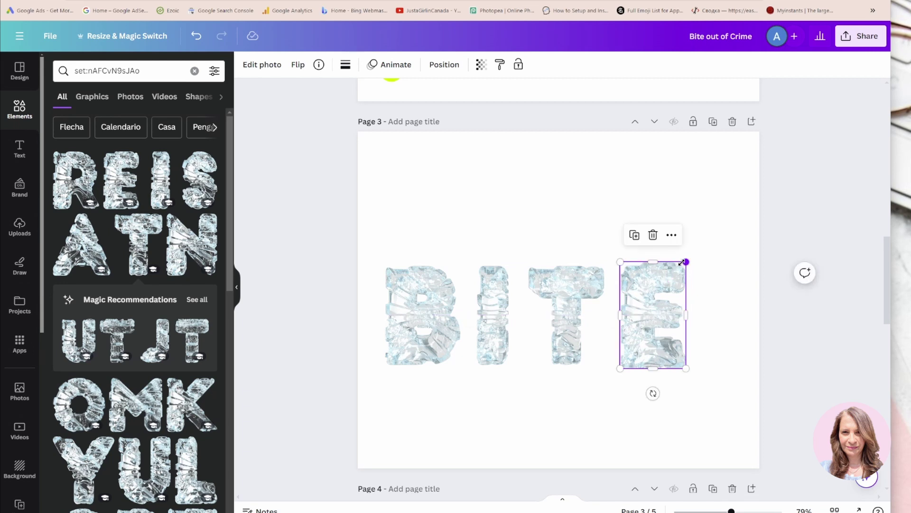
{"action": "left_click_drag", "start_coordinate": [650, 311], "coordinate": [647, 301]}
{"action": "left_click_drag", "start_coordinate": [686, 261], "coordinate": [681, 265]}
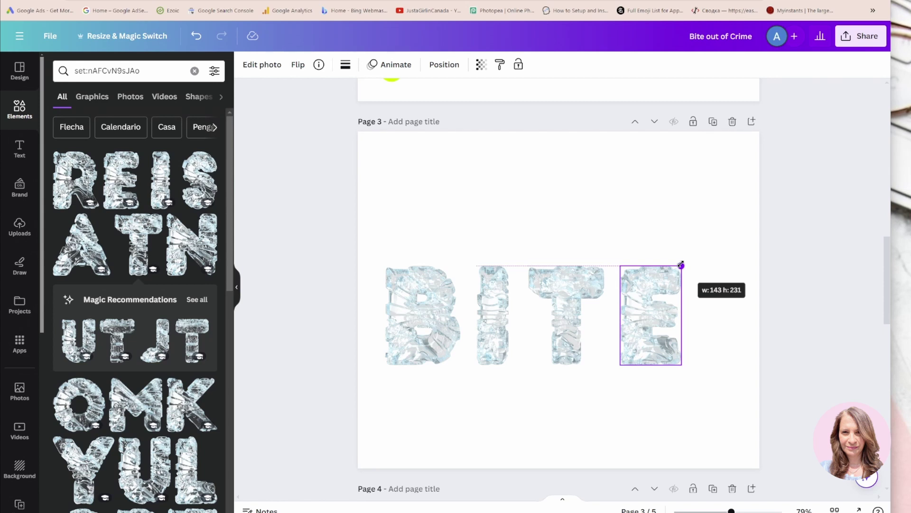
{"action": "left_click_drag", "start_coordinate": [681, 265], "coordinate": [681, 265]}
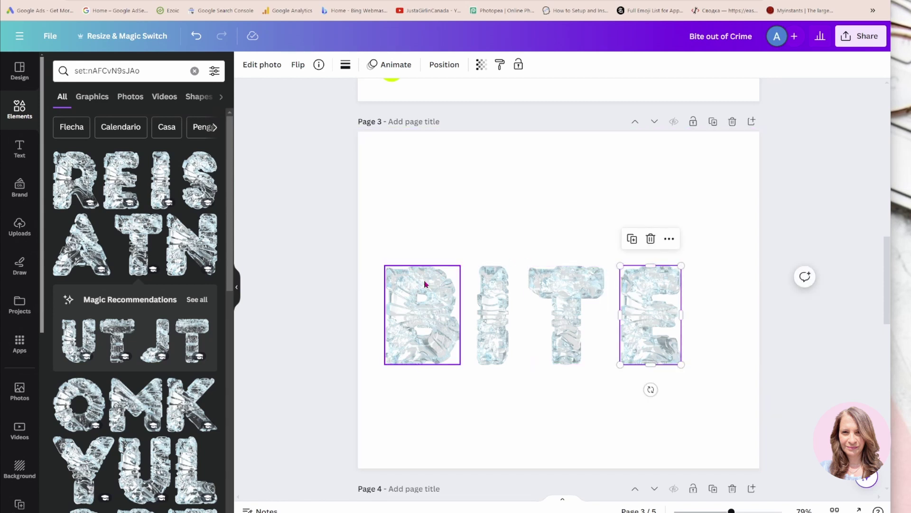
- Select all four letters together to check the BITE row is aligned
{"action": "left_click", "coordinate": [445, 270]}
{"action": "left_click_drag", "start_coordinate": [460, 266], "coordinate": [460, 265]}
{"action": "left_click", "coordinate": [532, 224]}
{"action": "left_click_drag", "start_coordinate": [387, 222], "coordinate": [668, 275]}
{"action": "left_click", "coordinate": [675, 335]}
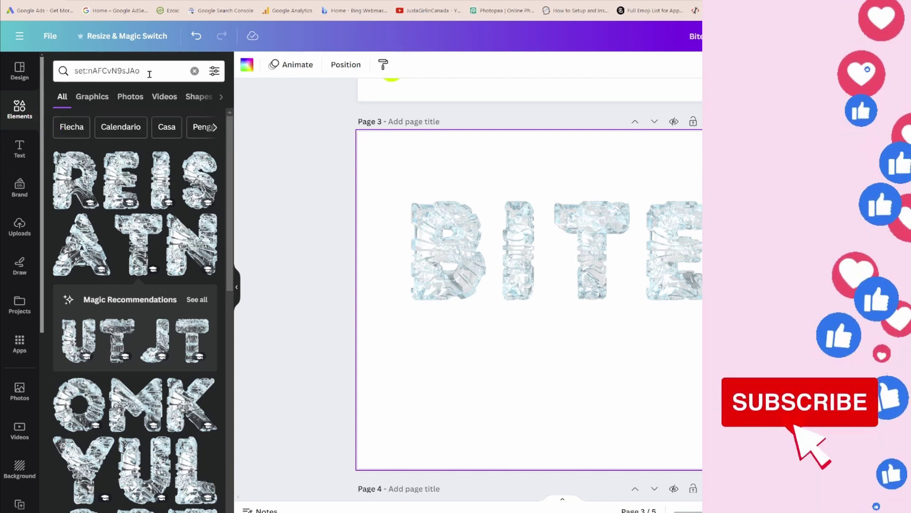
- Replace the search with 'hand cuffs' and show all photo results
{"action": "left_click", "coordinate": [195, 71]}
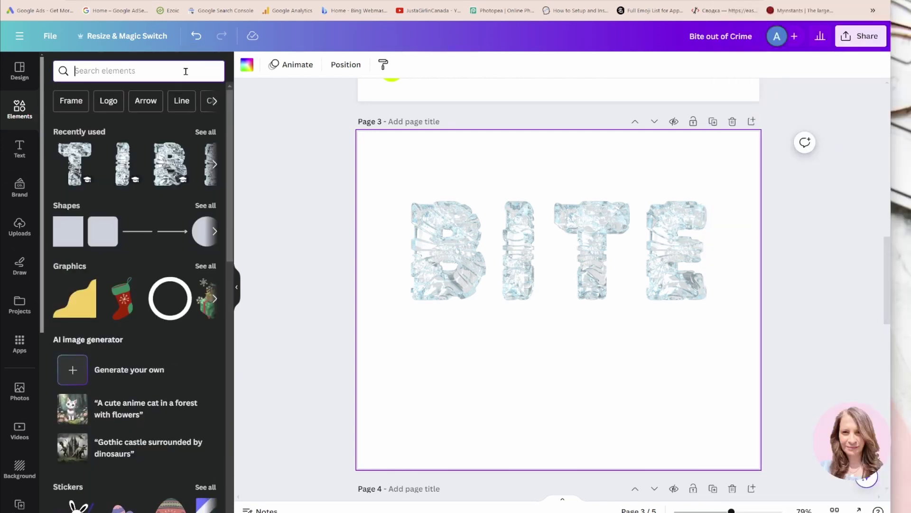
{"action": "type", "text": "ha"}
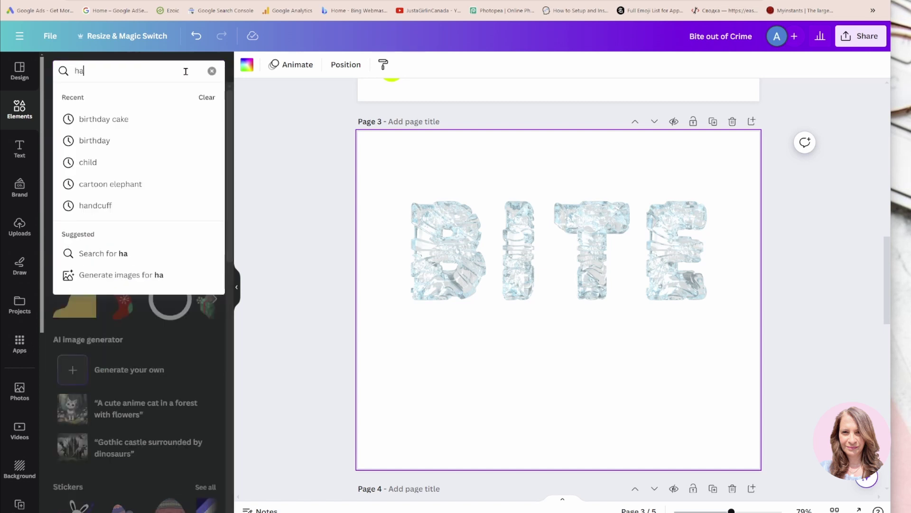
{"action": "type", "text": "nd cuffs"}
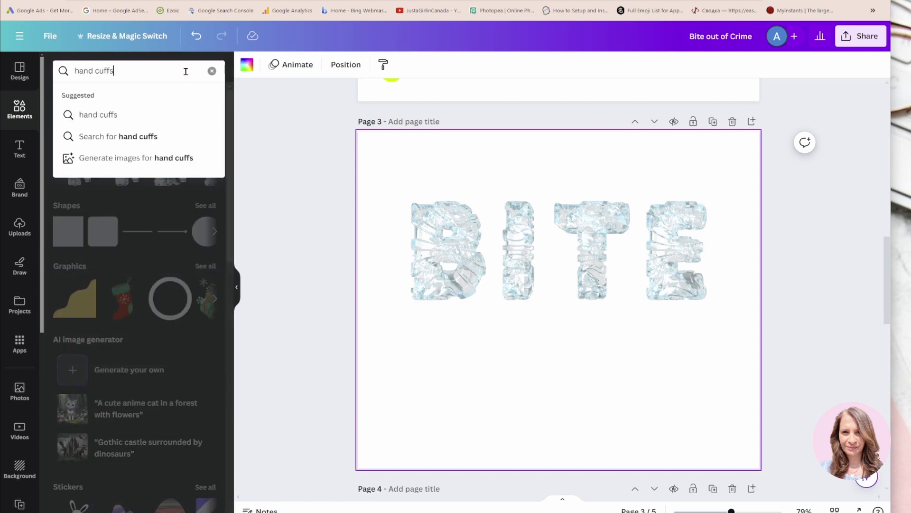
{"action": "key", "text": "Return"}
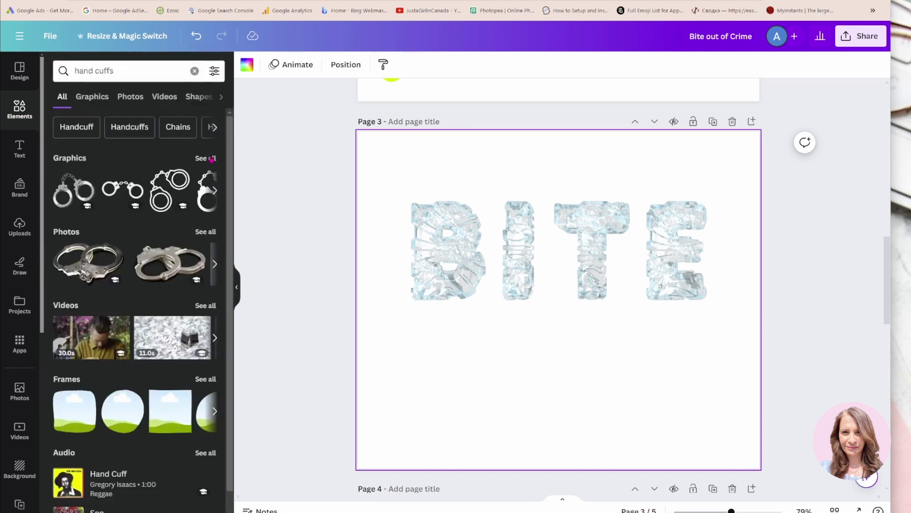
{"action": "left_click", "coordinate": [206, 231]}
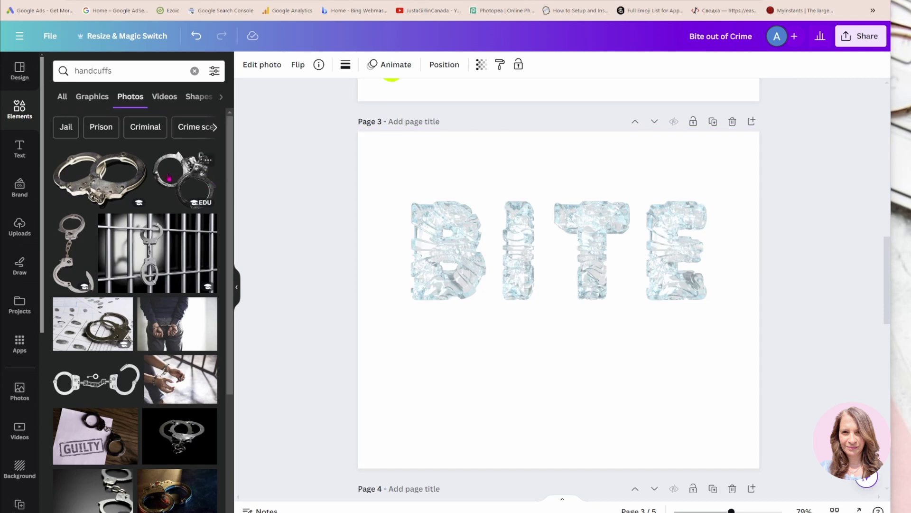
- Add a handcuff photo and drag it over the lower right of the ice E
{"action": "left_click", "coordinate": [169, 177]}
{"action": "left_click_drag", "start_coordinate": [563, 321], "coordinate": [708, 318]}
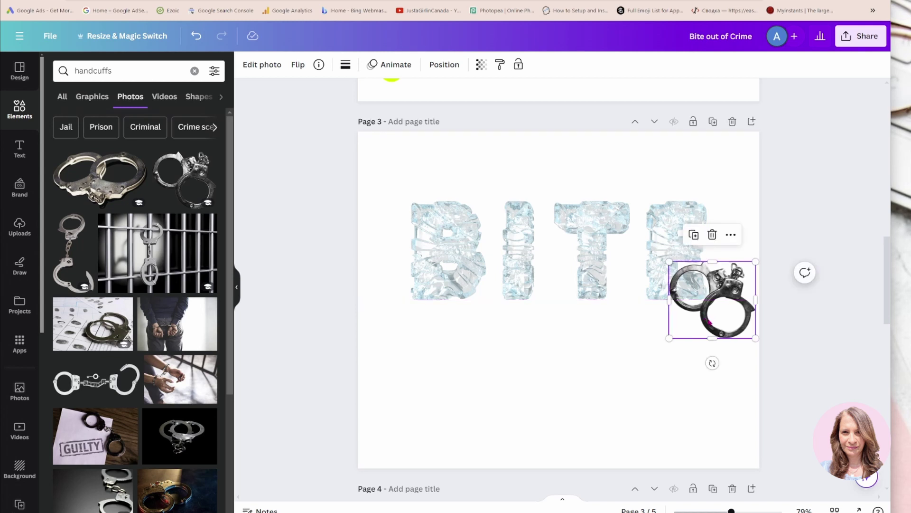
{"action": "left_click", "coordinate": [692, 373]}
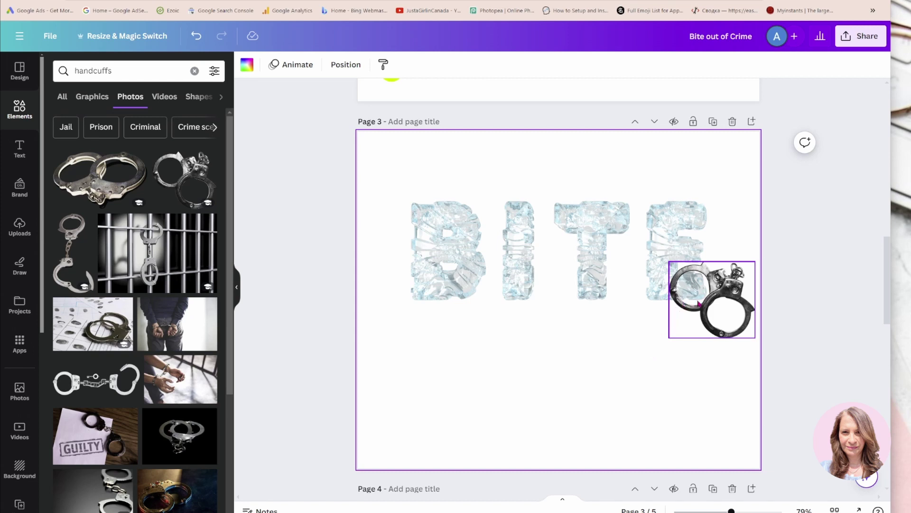
{"action": "left_click", "coordinate": [679, 222]}
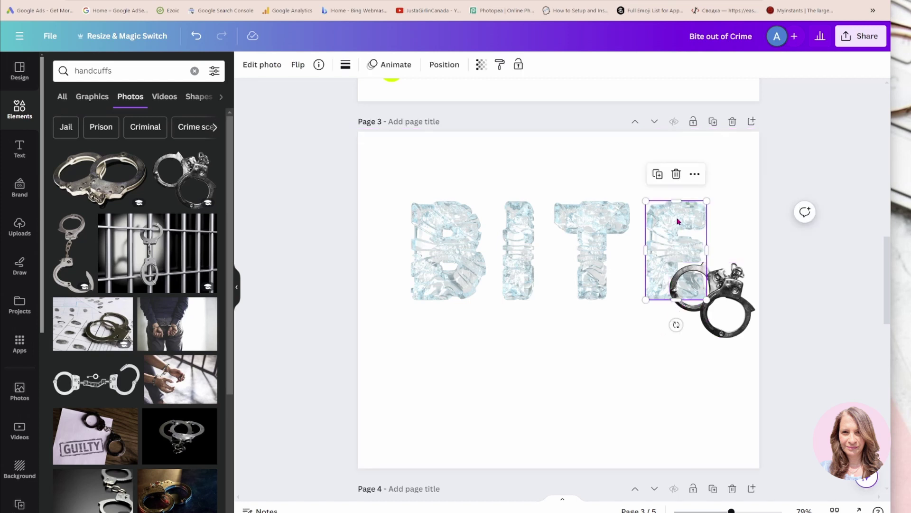
- Duplicate the ice E and snap the copy exactly over the original
{"action": "left_click", "coordinate": [658, 175]}
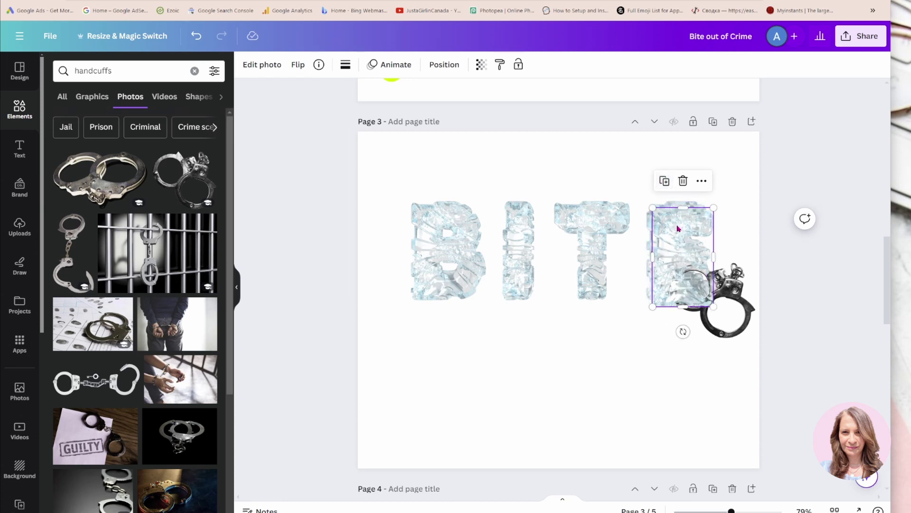
{"action": "left_click_drag", "start_coordinate": [678, 230], "coordinate": [672, 221]}
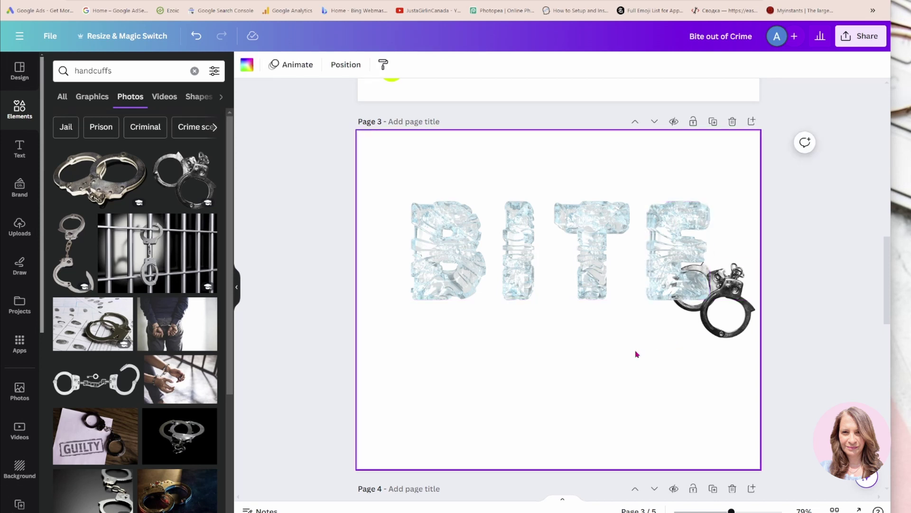
{"action": "left_click", "coordinate": [682, 236]}
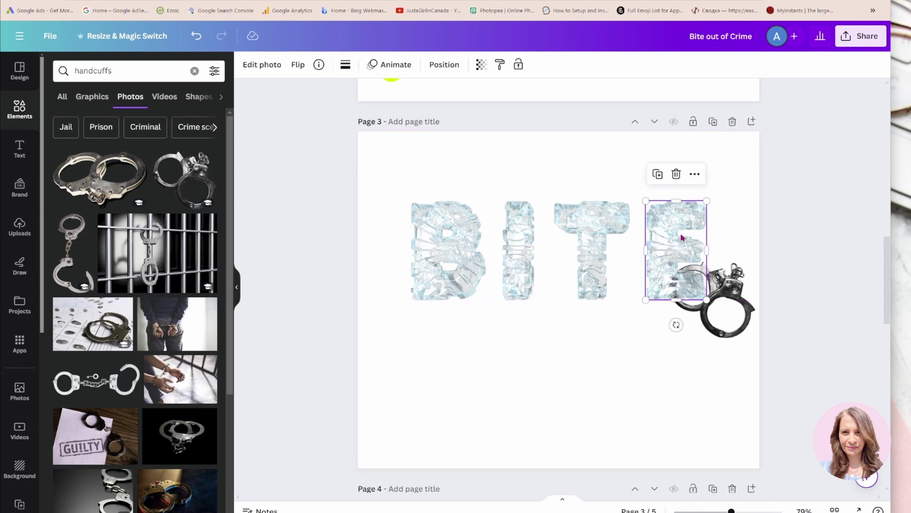
- Nudge the handcuffs slightly left so they tuck under the E's lower edge
{"action": "left_click", "coordinate": [637, 372]}
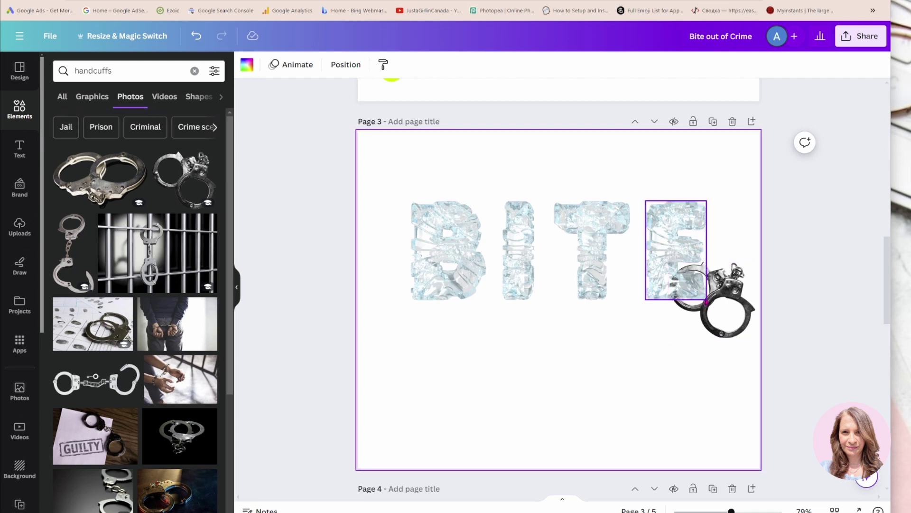
{"action": "left_click", "coordinate": [729, 281]}
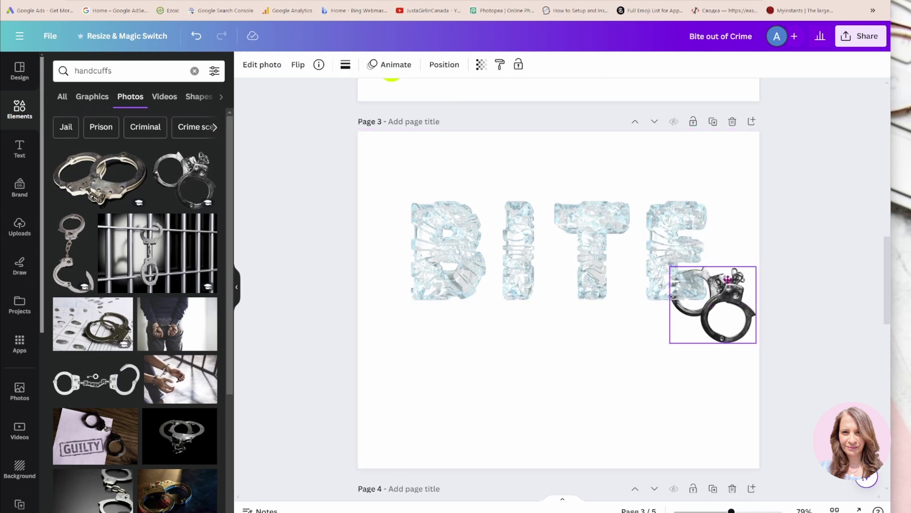
{"action": "left_click_drag", "start_coordinate": [728, 280], "coordinate": [719, 275]}
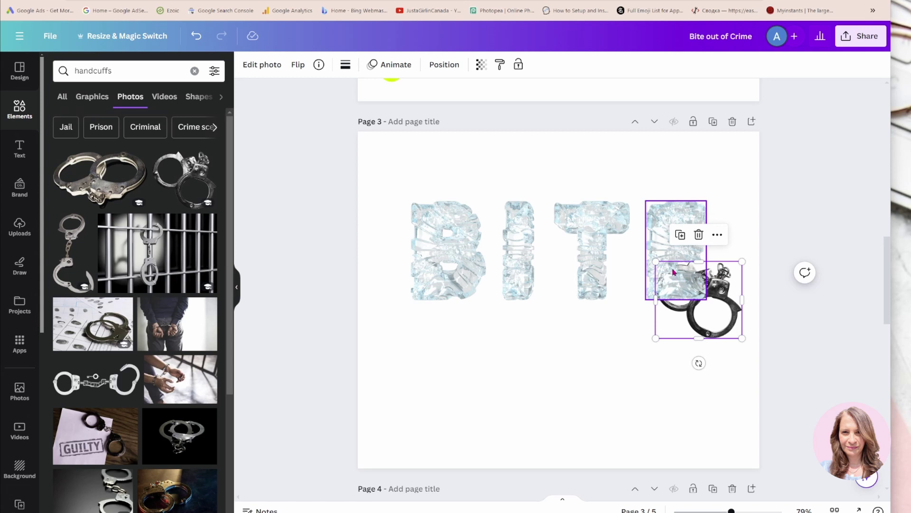
- Crop the top E copy from the left until only a right-edge strip remains
{"action": "left_click", "coordinate": [659, 230]}
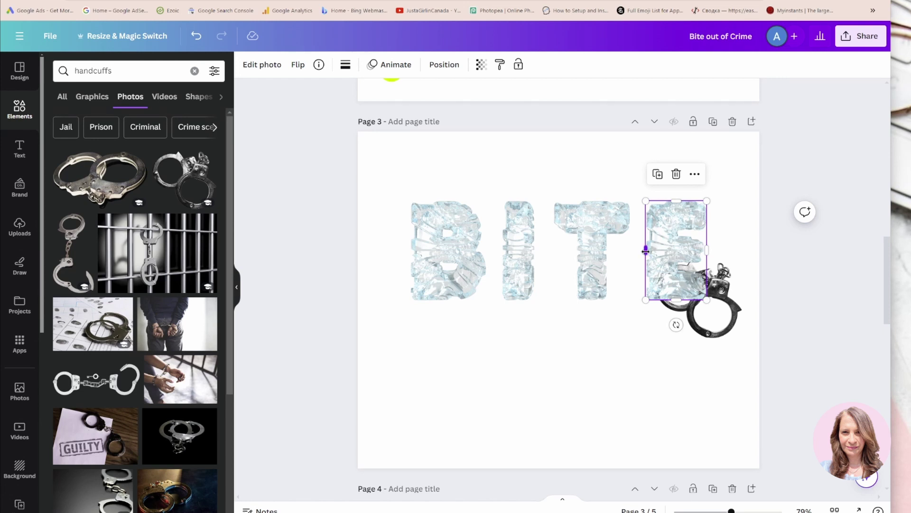
{"action": "left_click_drag", "start_coordinate": [645, 250], "coordinate": [674, 249]}
{"action": "left_click", "coordinate": [644, 306]}
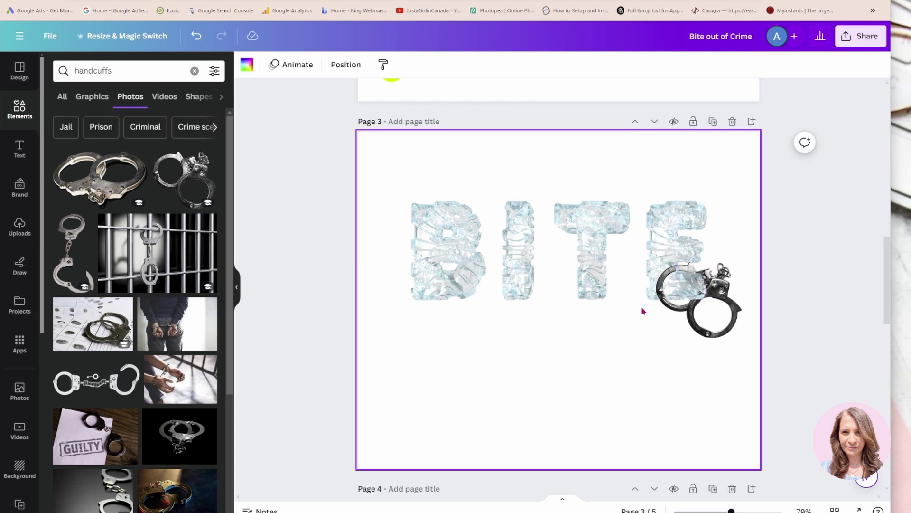
{"action": "left_click", "coordinate": [684, 272]}
{"action": "left_click_drag", "start_coordinate": [677, 250], "coordinate": [647, 252]}
{"action": "left_click", "coordinate": [643, 346]}
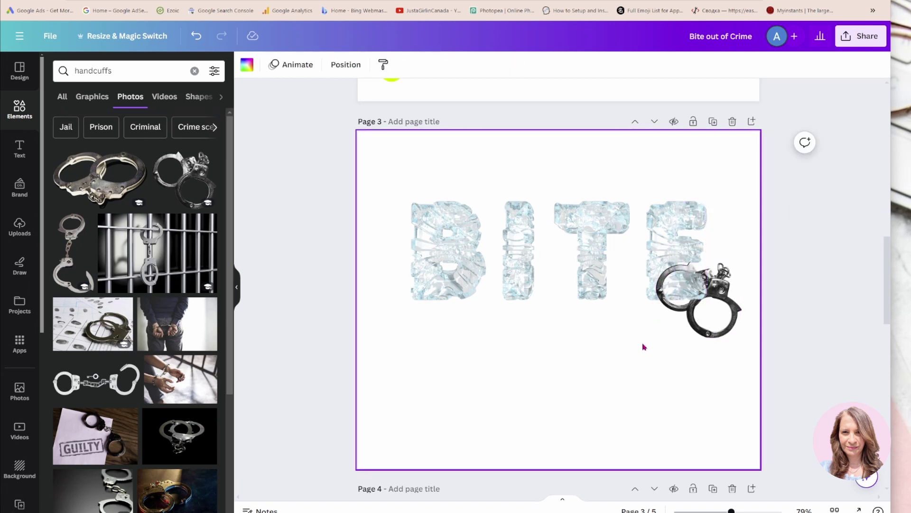
{"action": "left_click", "coordinate": [683, 236]}
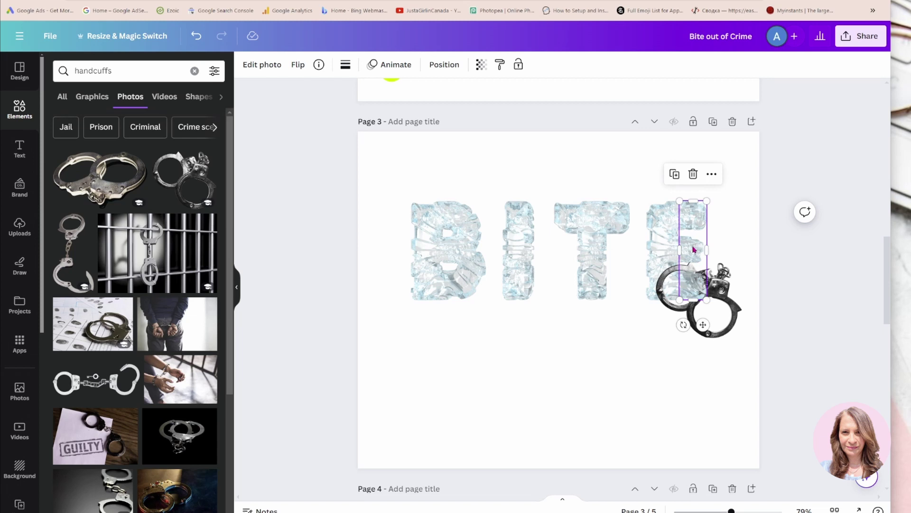
{"action": "left_click", "coordinate": [646, 347]}
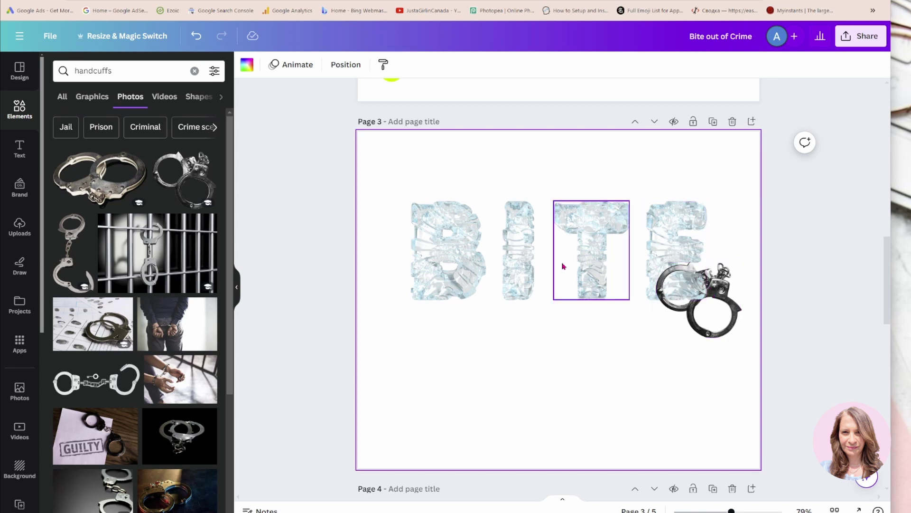
- Place a horizontally flipped handcuffs copy under the B, slightly enlarged and bottom-aligned
{"action": "left_click", "coordinate": [723, 327]}
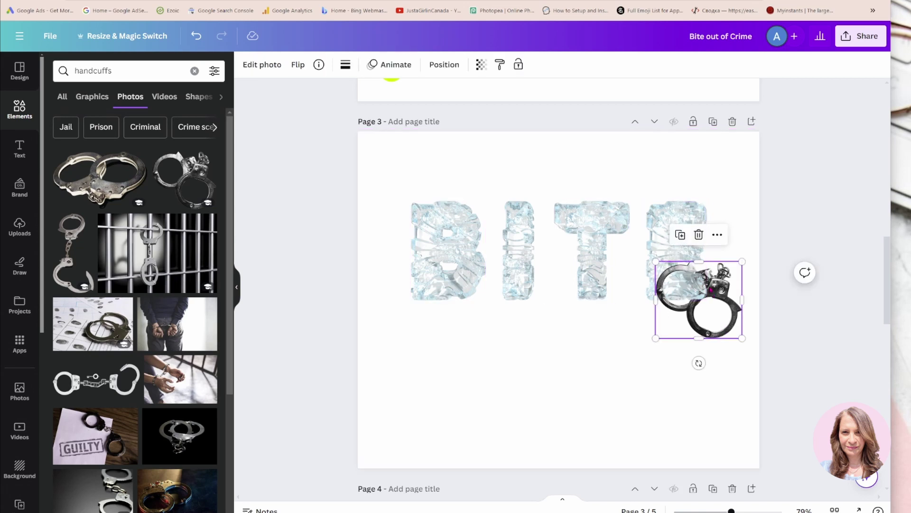
{"action": "left_click_drag", "start_coordinate": [724, 327], "coordinate": [502, 318]}
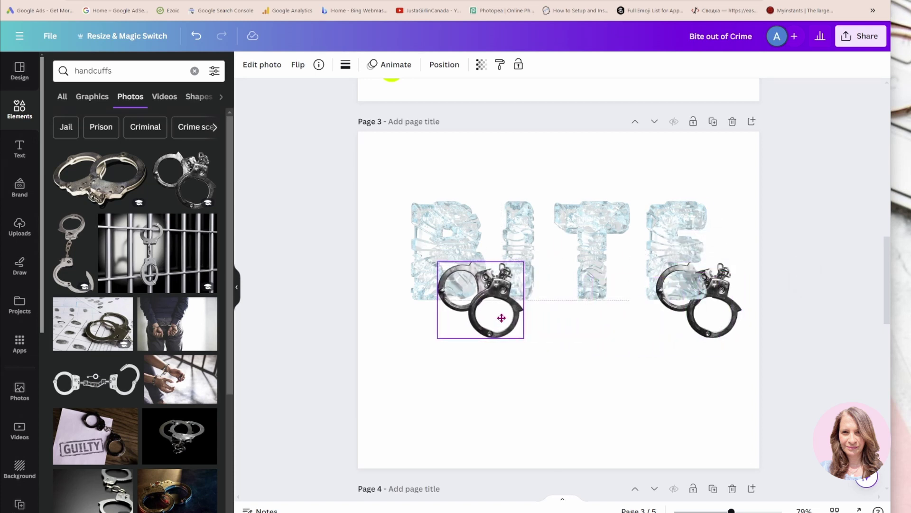
{"action": "left_click", "coordinate": [298, 66]}
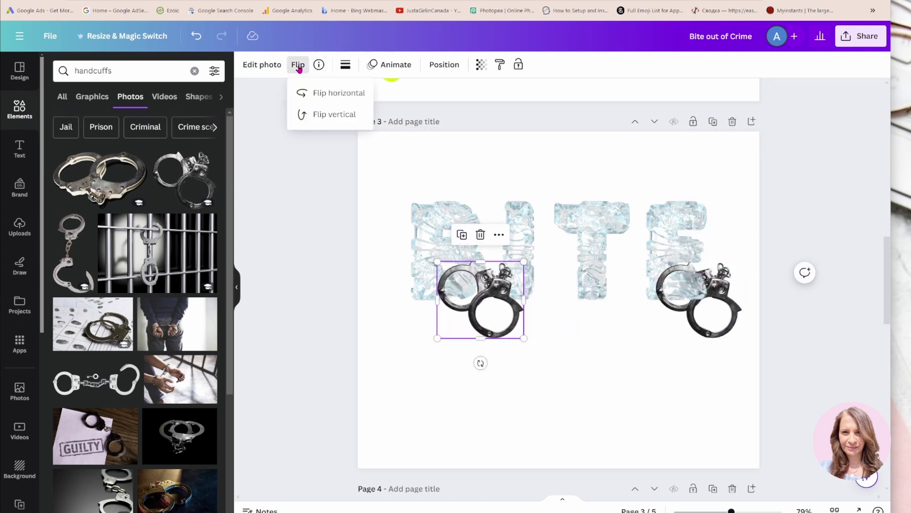
{"action": "left_click", "coordinate": [302, 92]}
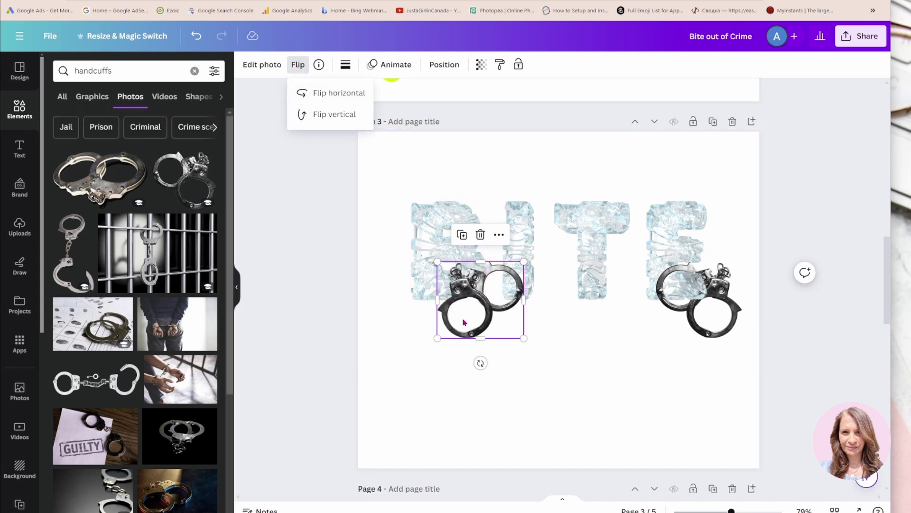
{"action": "left_click_drag", "start_coordinate": [464, 322], "coordinate": [403, 314]}
{"action": "left_click_drag", "start_coordinate": [465, 333], "coordinate": [469, 338]}
{"action": "left_click_drag", "start_coordinate": [414, 301], "coordinate": [413, 304]}
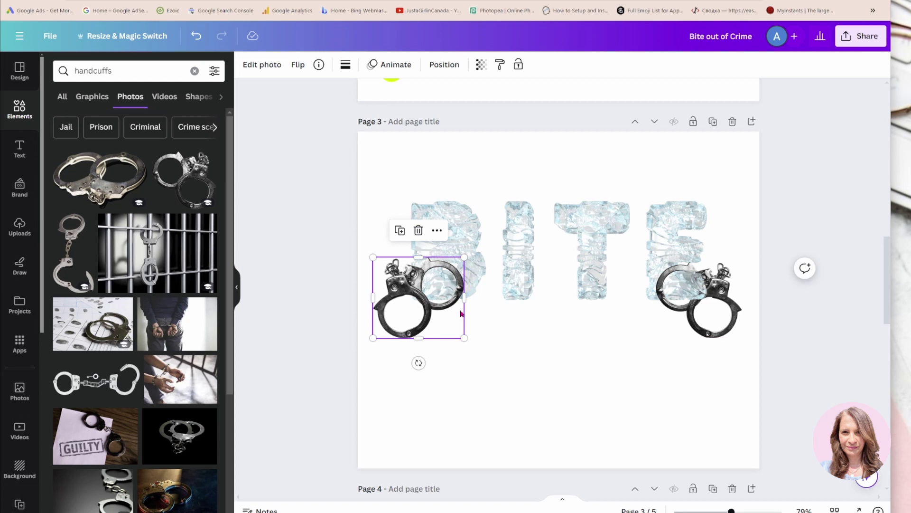
- Duplicate the ice B and align the copy over the original
{"action": "left_click", "coordinate": [511, 315]}
{"action": "left_click", "coordinate": [454, 218]}
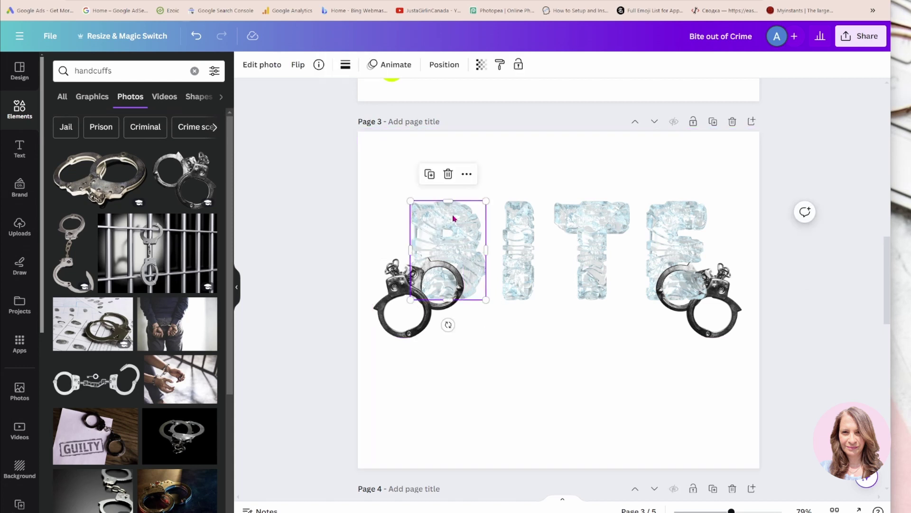
{"action": "left_click", "coordinate": [429, 174]}
{"action": "left_click_drag", "start_coordinate": [481, 239], "coordinate": [474, 230]}
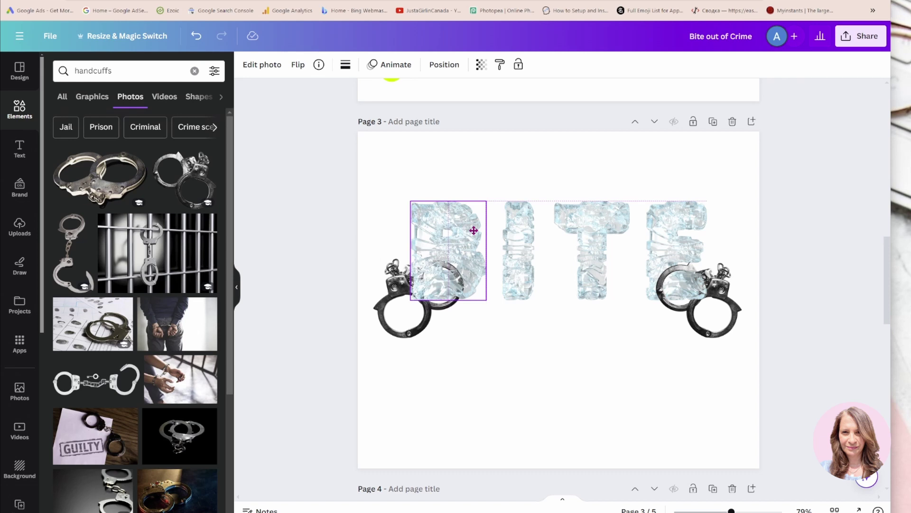
{"action": "left_click", "coordinate": [484, 355]}
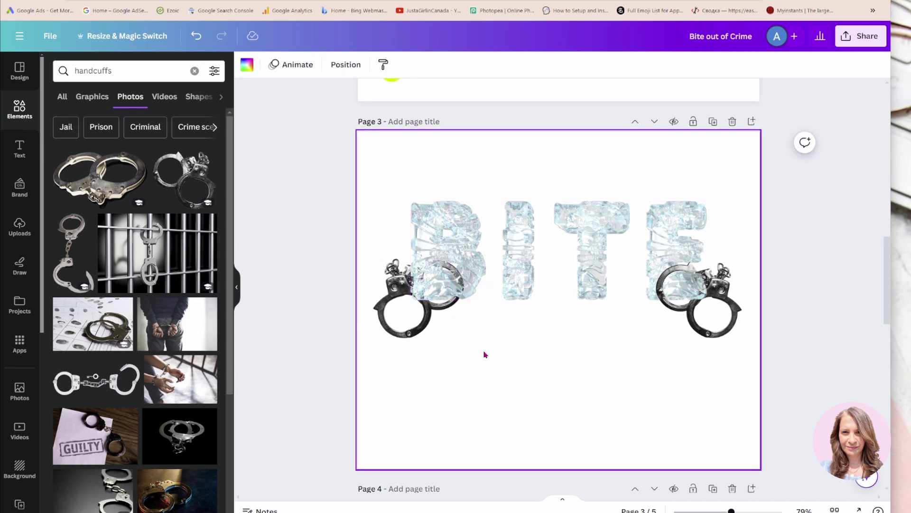
- Crop the top B copy to a full-height left strip, w:72 by h:231
{"action": "left_click", "coordinate": [461, 275]}
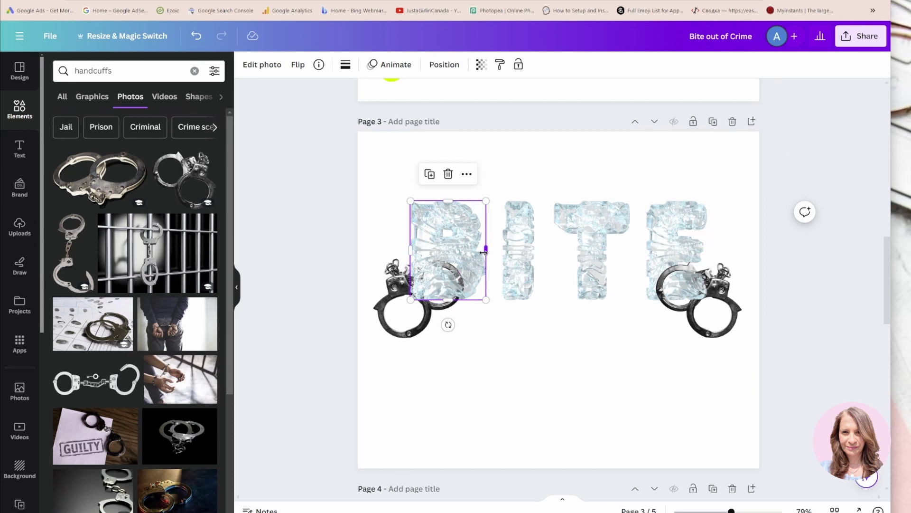
{"action": "left_click_drag", "start_coordinate": [483, 252], "coordinate": [441, 250]}
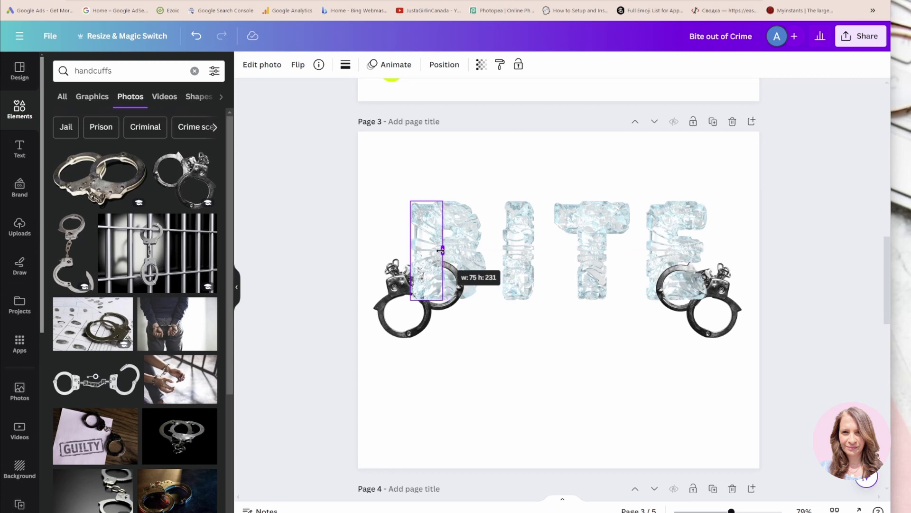
{"action": "left_click_drag", "start_coordinate": [441, 251], "coordinate": [439, 250]}
{"action": "left_click", "coordinate": [474, 358]}
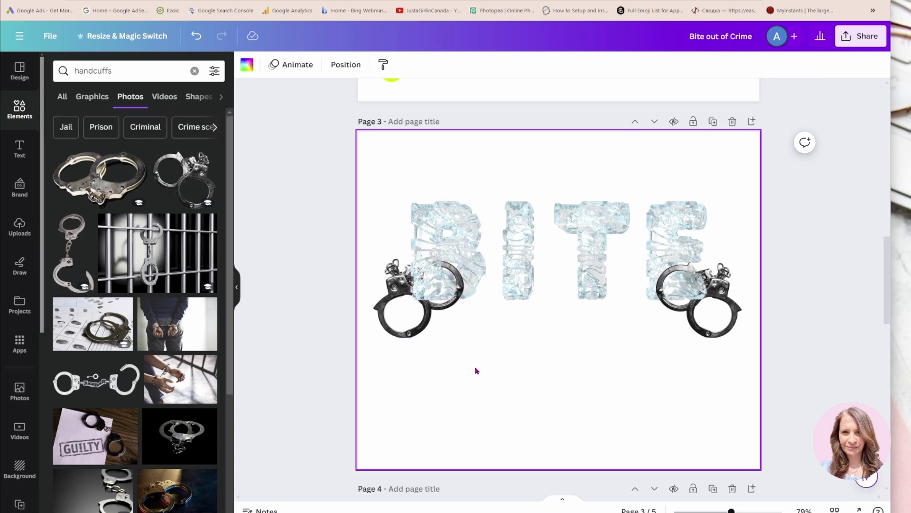
{"action": "left_click", "coordinate": [422, 288]}
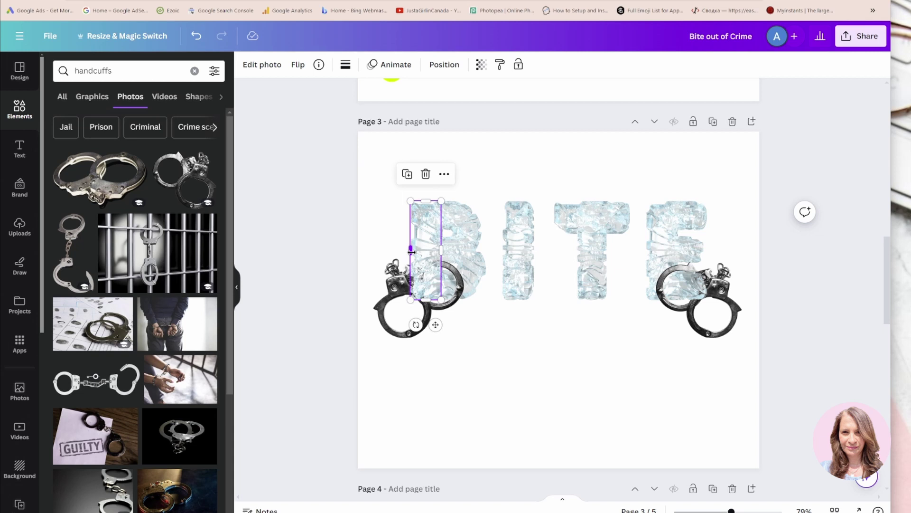
{"action": "left_click_drag", "start_coordinate": [426, 299], "coordinate": [427, 286]}
{"action": "left_click", "coordinate": [480, 372]}
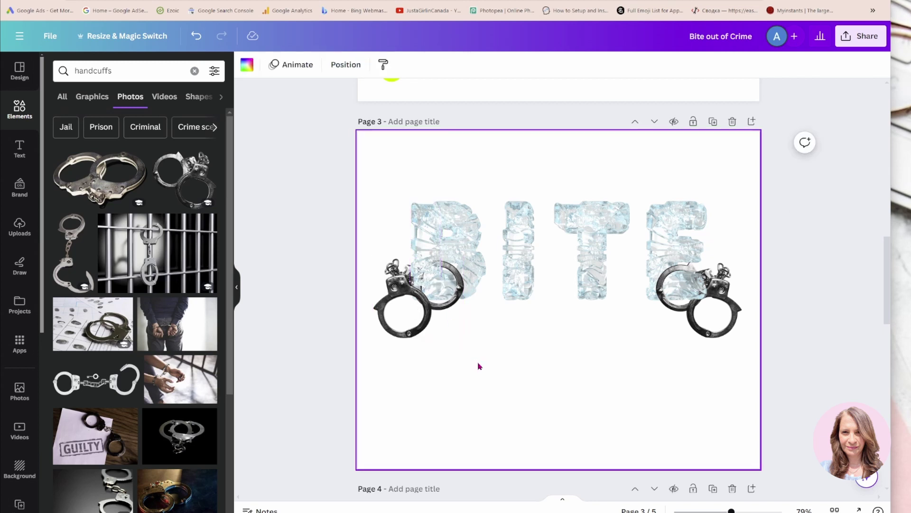
{"action": "left_click", "coordinate": [436, 279]}
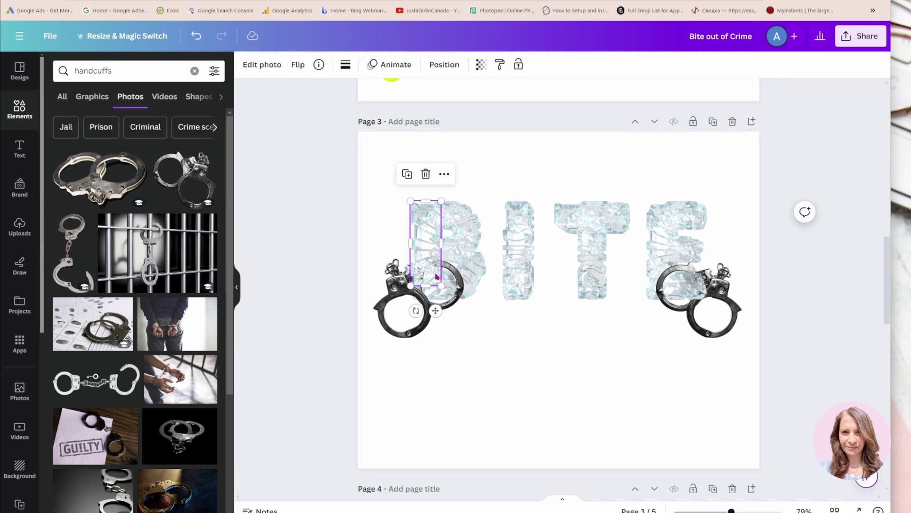
{"action": "left_click_drag", "start_coordinate": [427, 286], "coordinate": [426, 302]}
{"action": "left_click", "coordinate": [468, 326]}
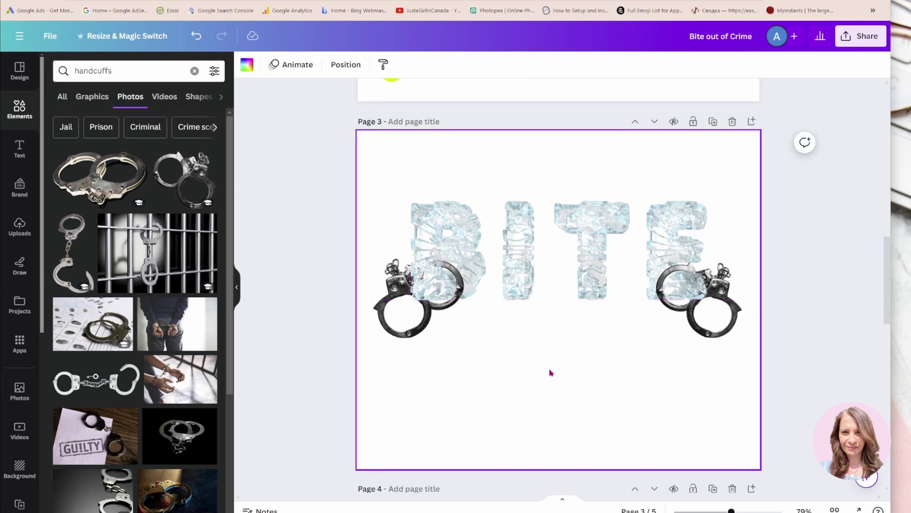